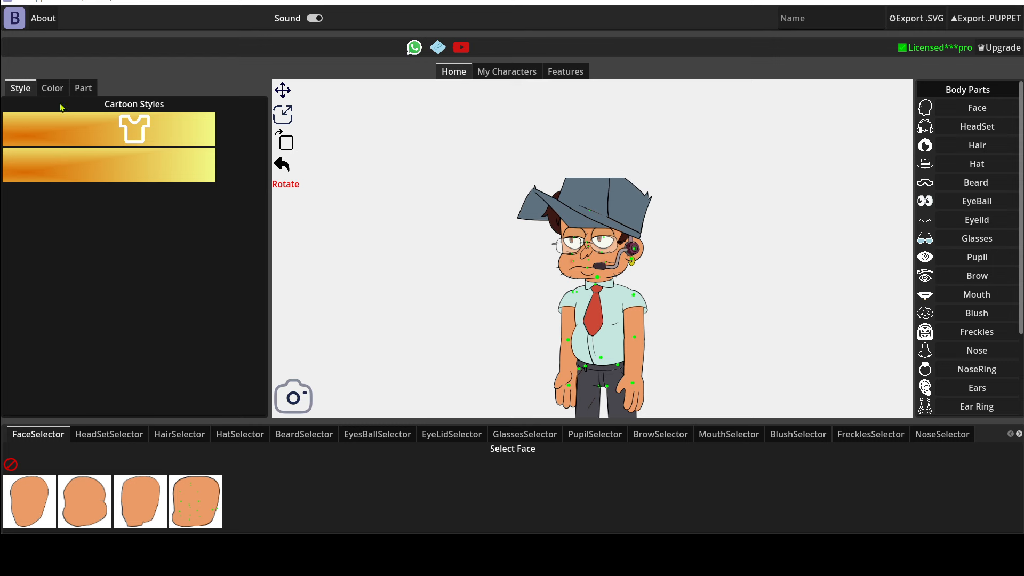
{"action": "left_click", "coordinate": [20, 91]}
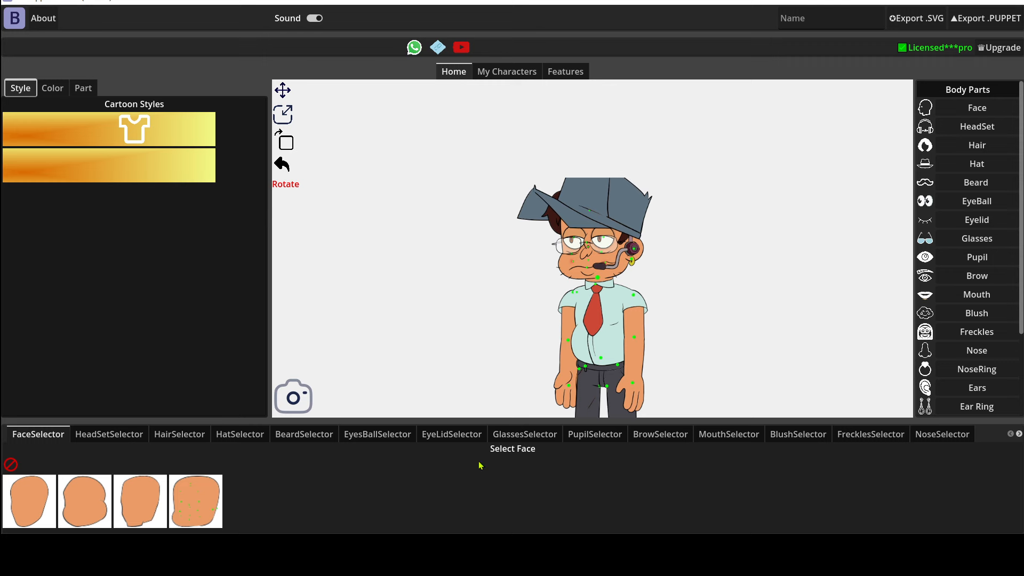
{"action": "left_click", "coordinate": [179, 434]}
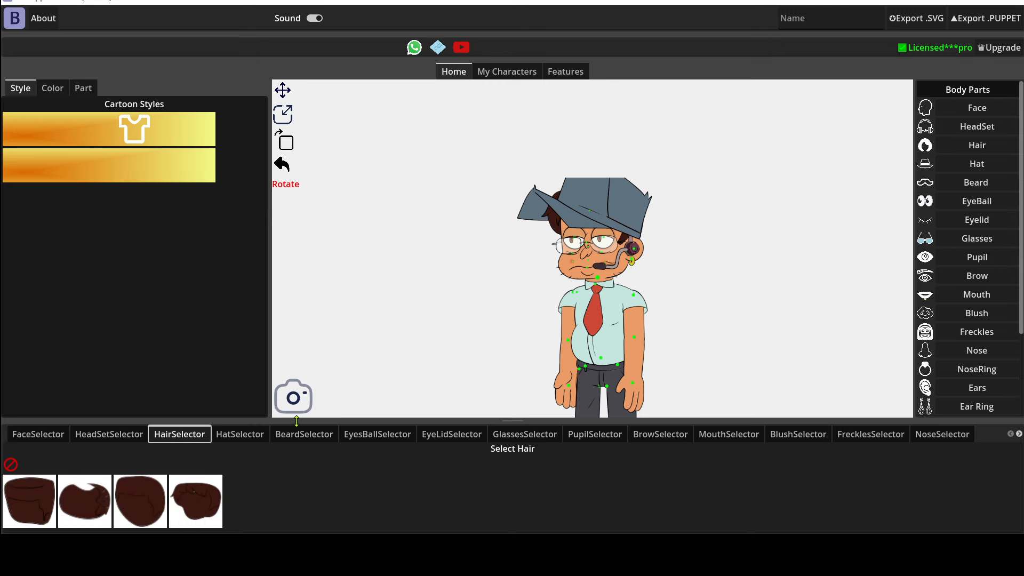
{"action": "left_click", "coordinate": [21, 441]}
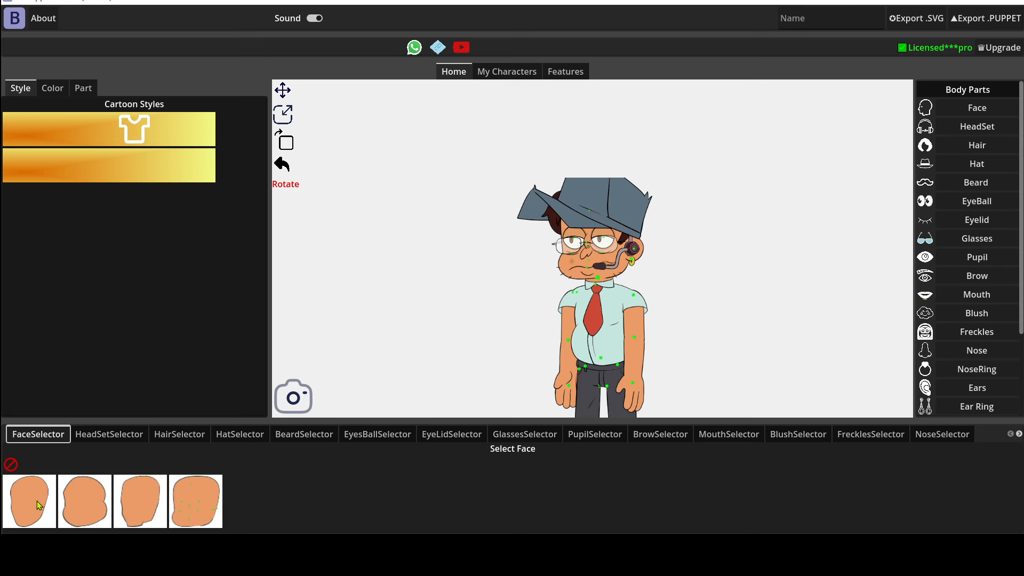
{"action": "left_click", "coordinate": [110, 434]}
{"action": "left_click", "coordinate": [179, 434]}
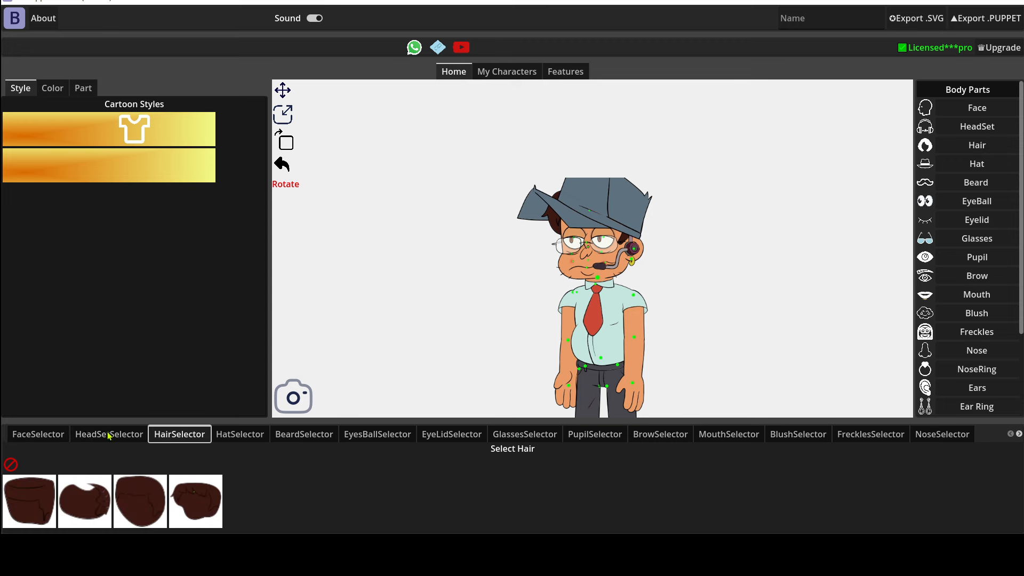
Swap the character's face for the second face shape, clear the face once and reapply that same shape
{"action": "left_click", "coordinate": [47, 436]}
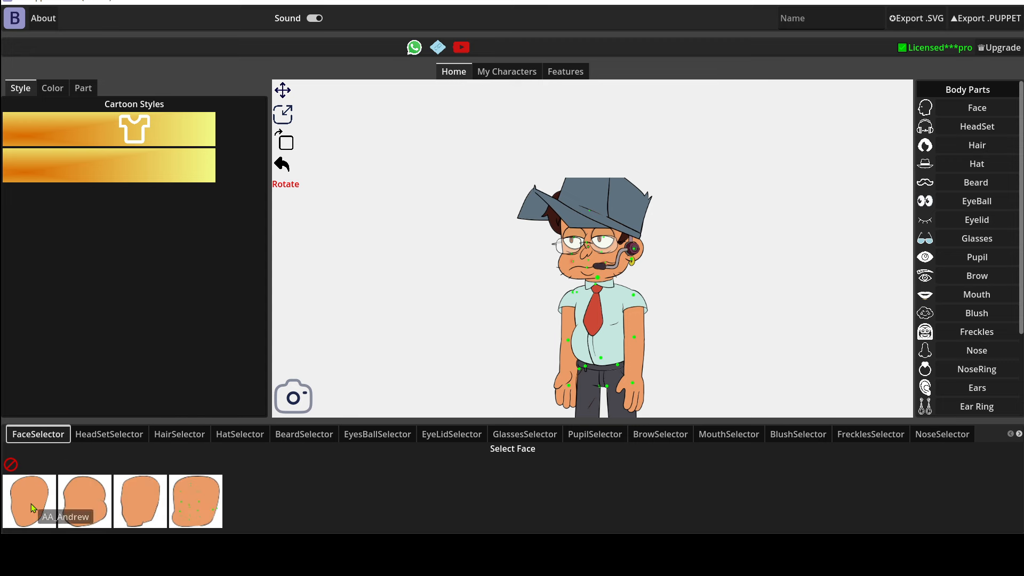
{"action": "left_click", "coordinate": [94, 496]}
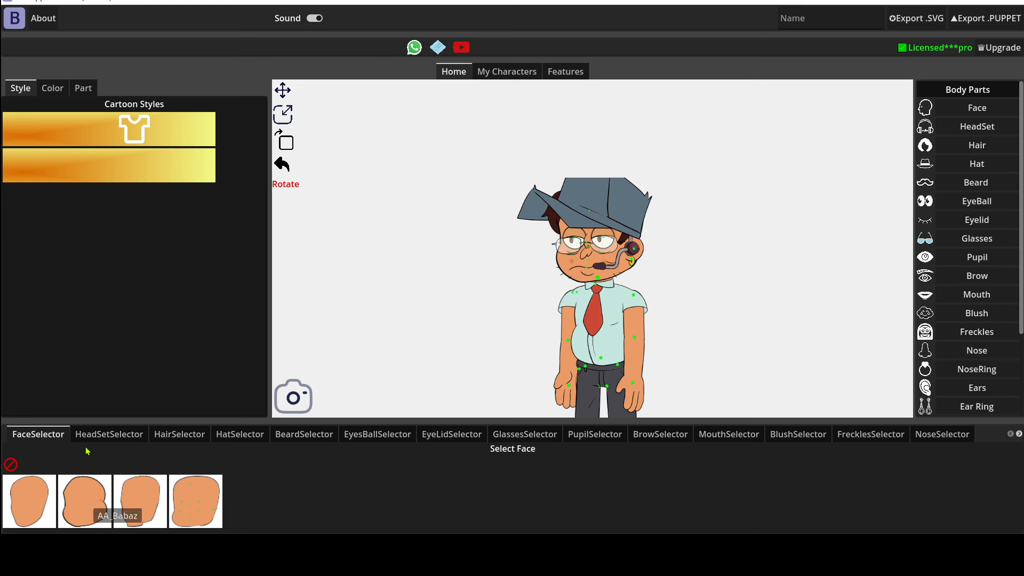
{"action": "left_click", "coordinate": [10, 465]}
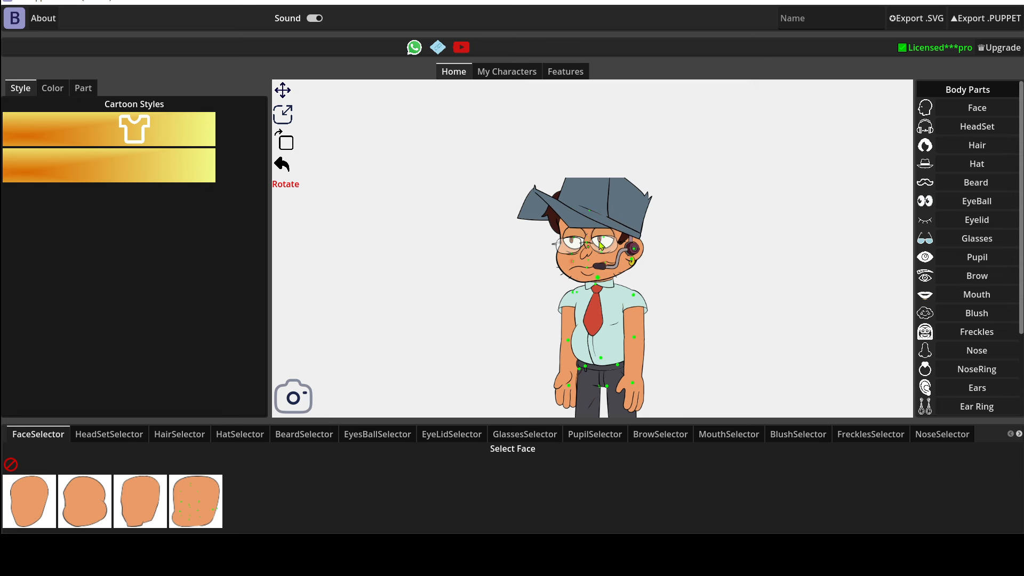
{"action": "left_click", "coordinate": [97, 497]}
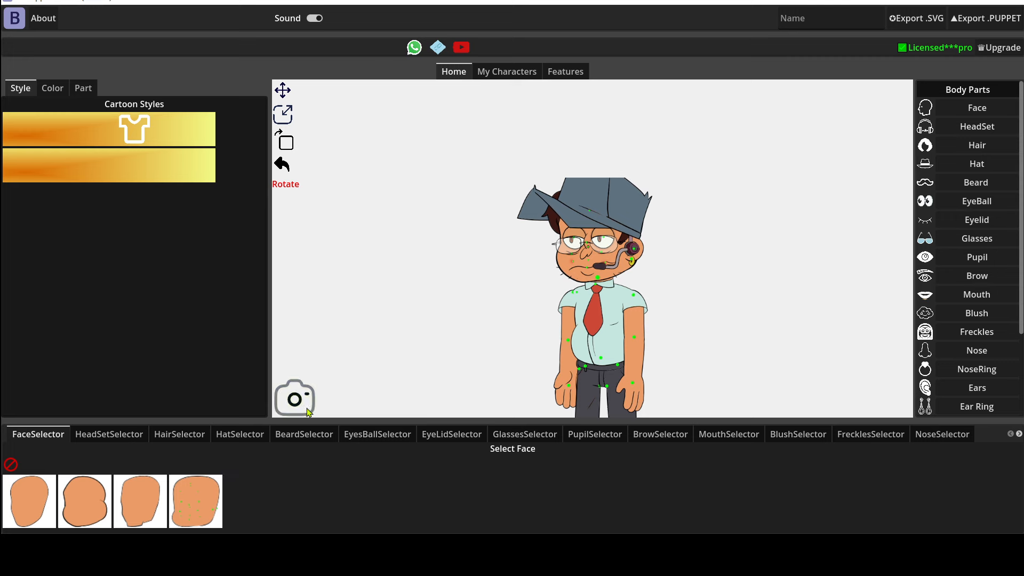
Remove the hat from the character
{"action": "left_click", "coordinate": [246, 436]}
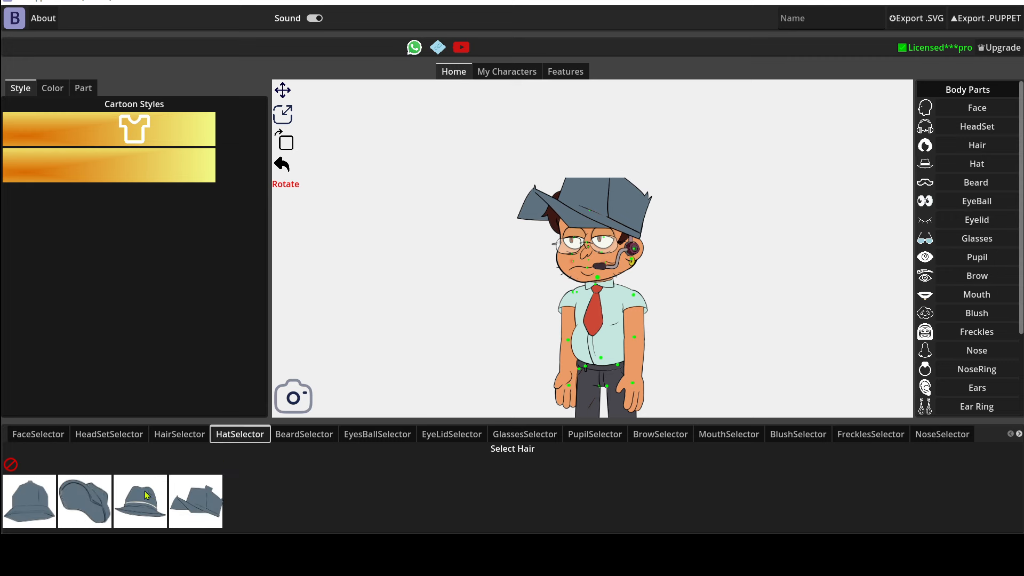
{"action": "left_click", "coordinate": [13, 466]}
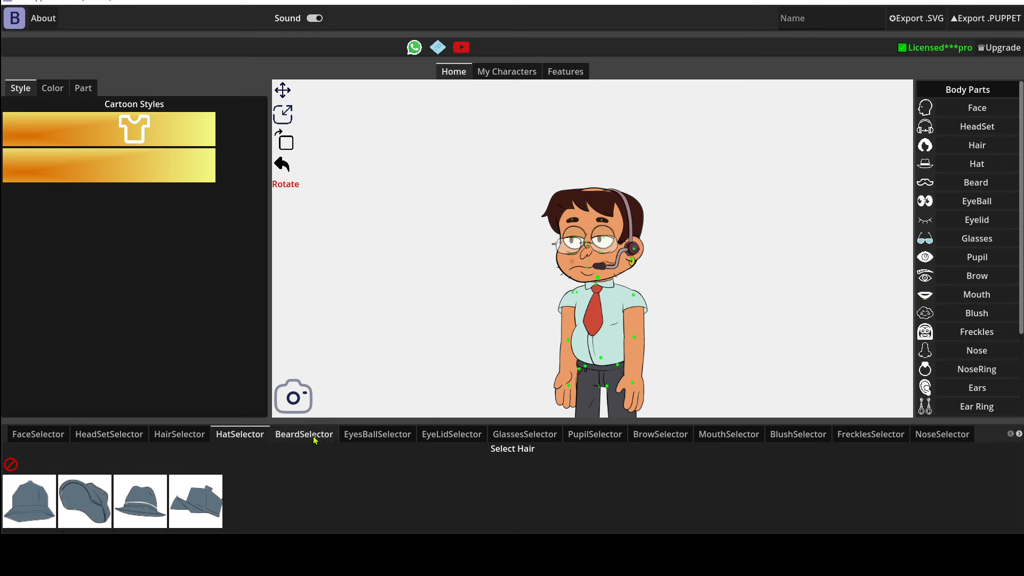
{"action": "left_click", "coordinate": [364, 434]}
{"action": "left_click", "coordinate": [459, 436]}
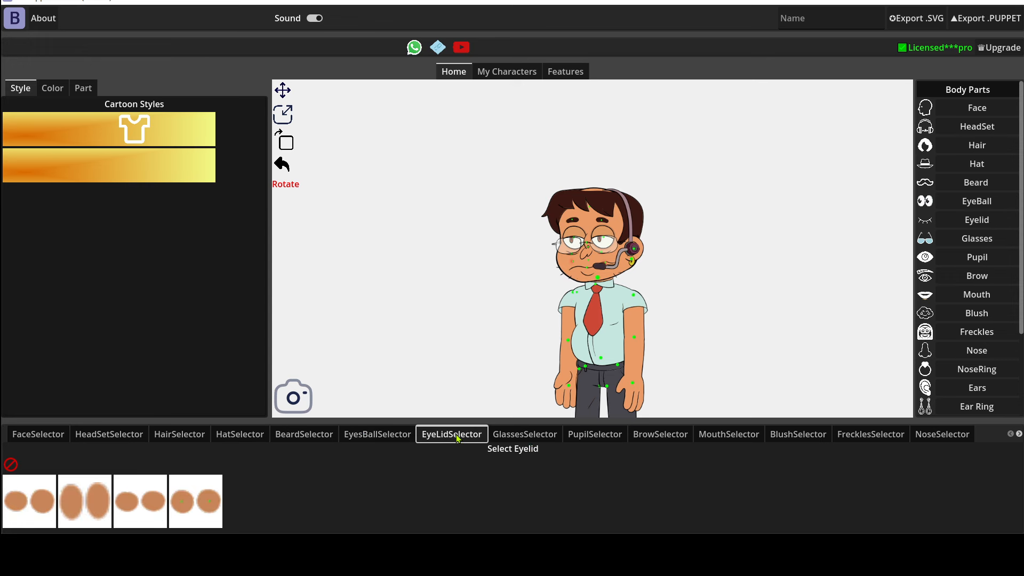
{"action": "left_click", "coordinate": [527, 437]}
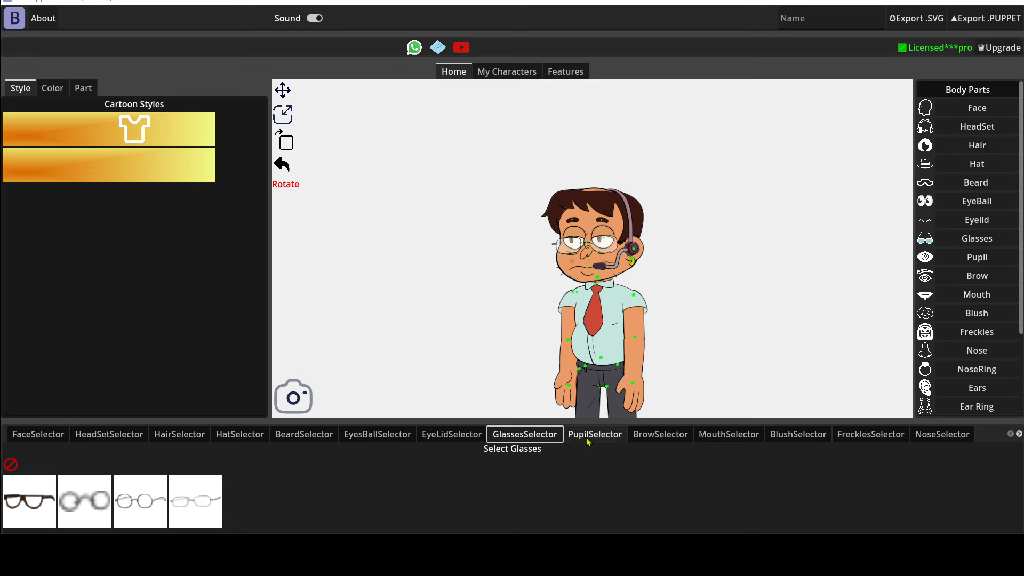
{"action": "left_click", "coordinate": [610, 440]}
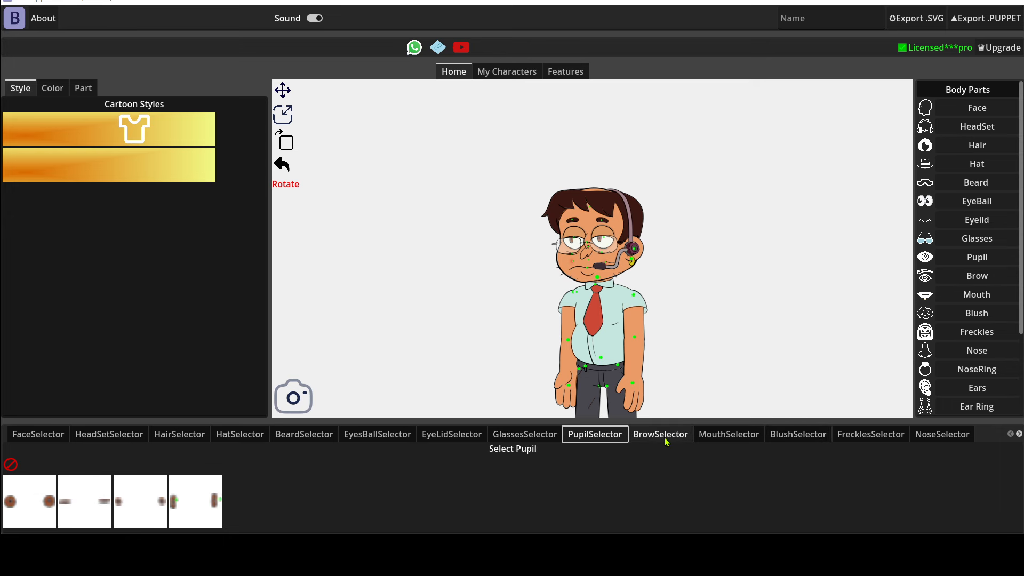
{"action": "left_click", "coordinate": [666, 441]}
Replace the character's mouth with the first option, the open smiling mouth, and inspect it on the face
{"action": "left_click", "coordinate": [711, 436]}
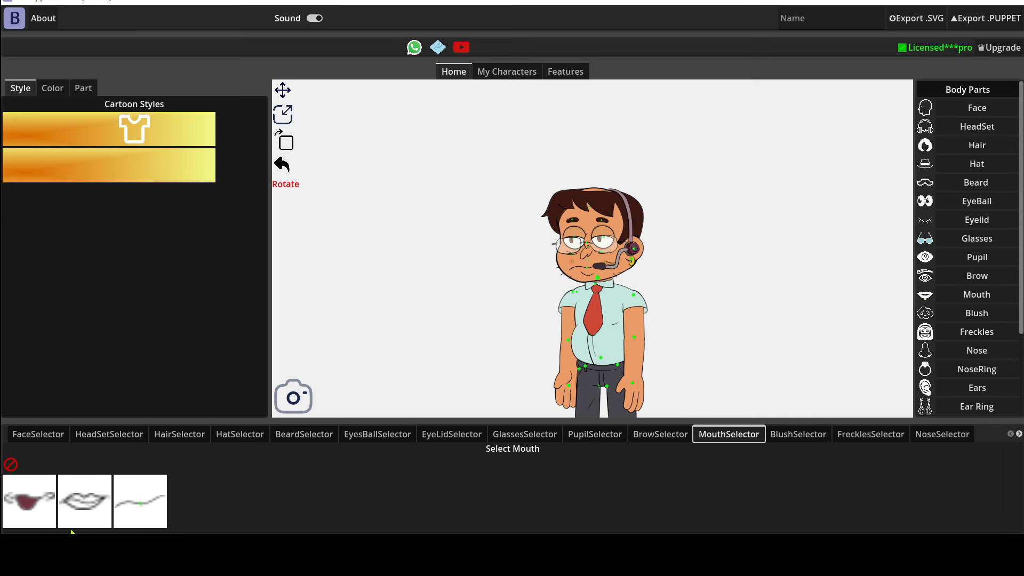
{"action": "left_click", "coordinate": [38, 502]}
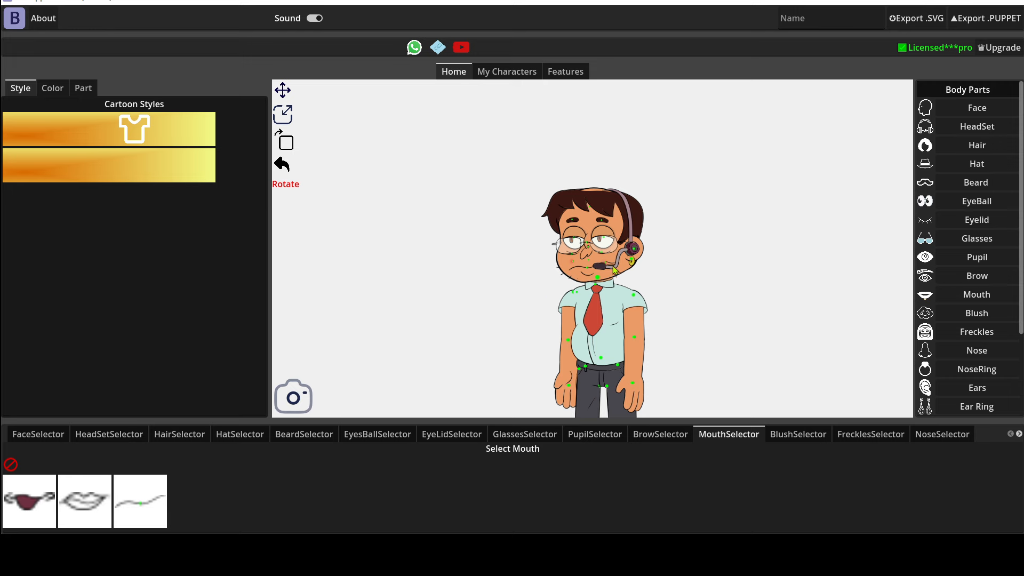
{"action": "scroll", "coordinate": [591, 267], "scroll_direction": "up", "scroll_amount": 5}
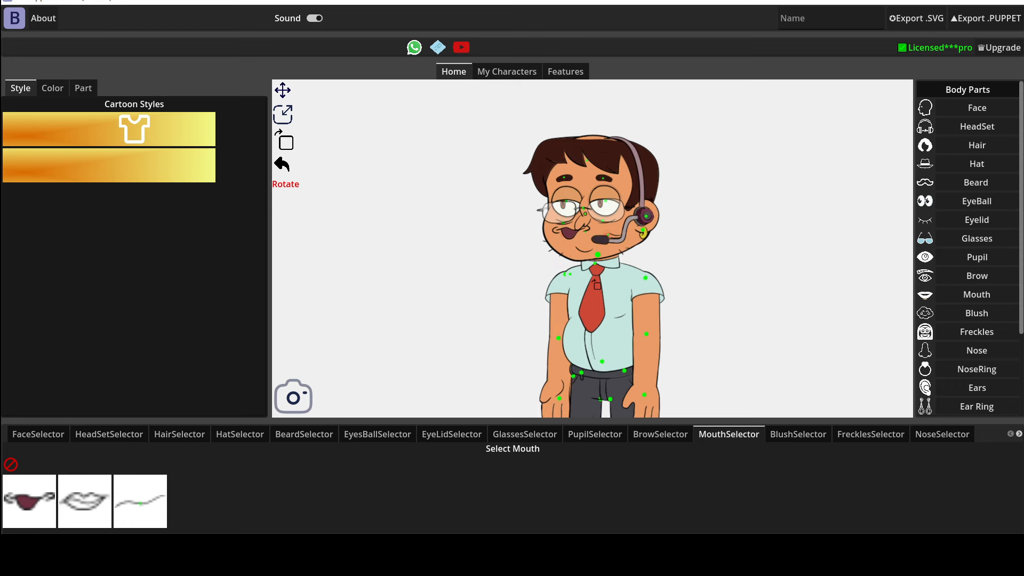
{"action": "scroll", "coordinate": [568, 194], "scroll_direction": "up", "scroll_amount": 3}
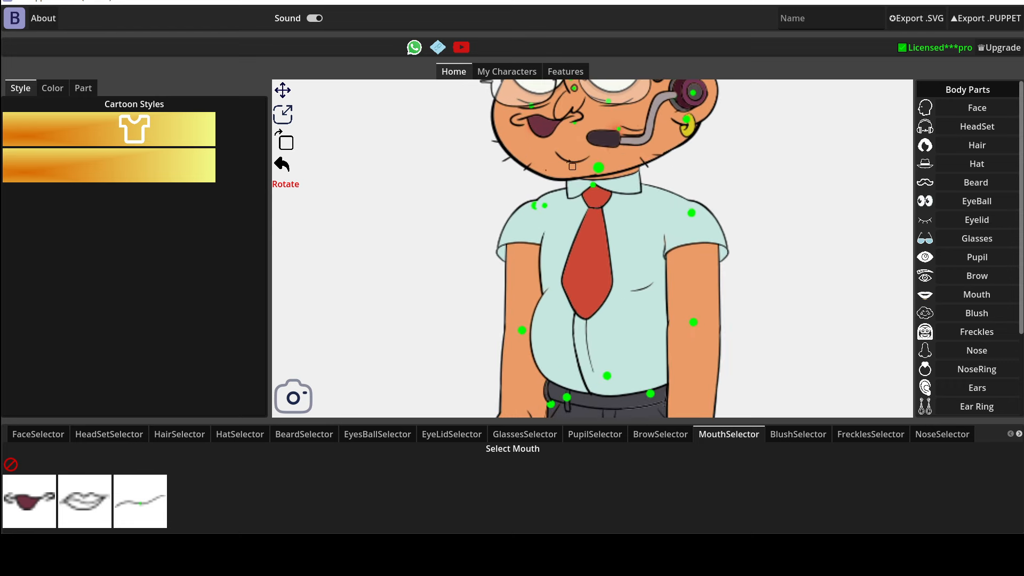
{"action": "scroll", "coordinate": [631, 275], "scroll_direction": "up", "scroll_amount": 2}
{"action": "left_click_drag", "start_coordinate": [630, 275], "coordinate": [626, 316]}
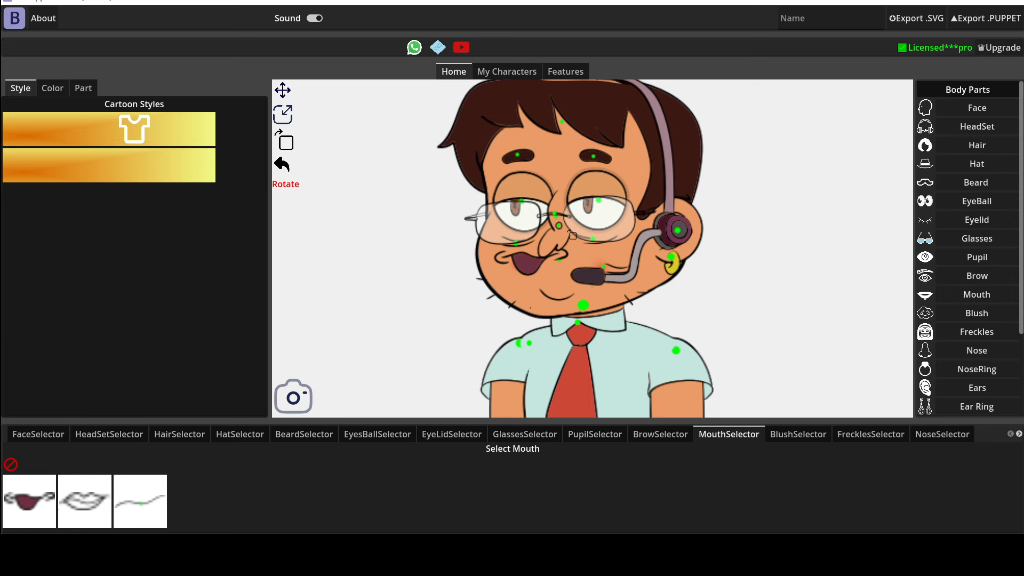
Switch to Move mode, select the mouth in the part diagram and change it to the third option, the thin closed line
{"action": "left_click", "coordinate": [286, 95]}
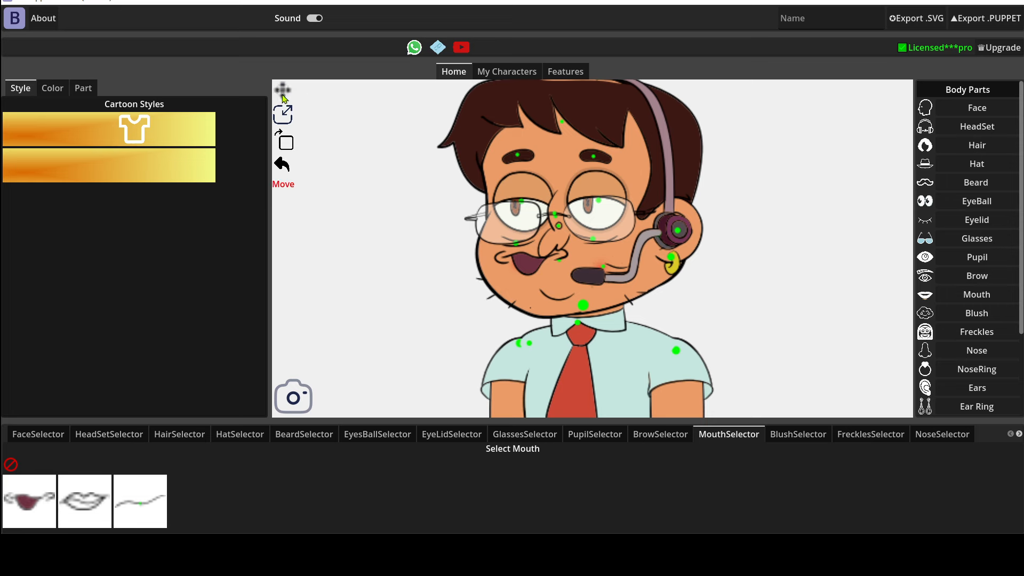
{"action": "left_click", "coordinate": [85, 89]}
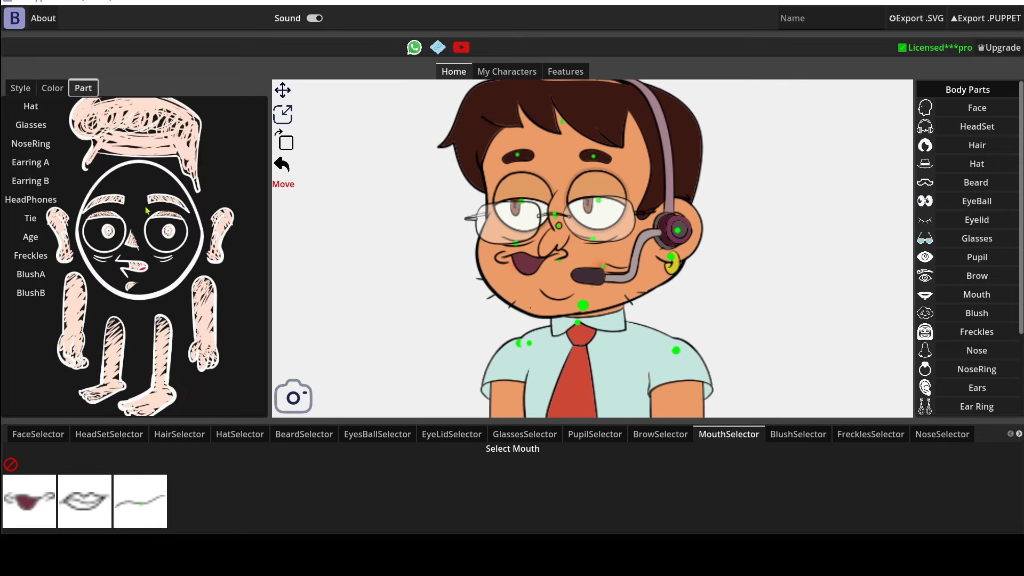
{"action": "left_click", "coordinate": [131, 270]}
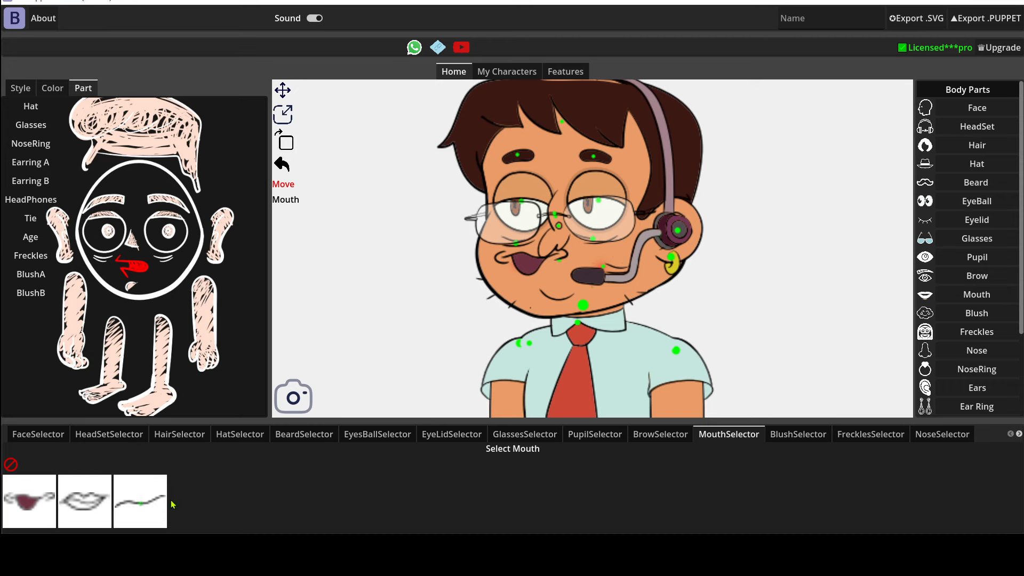
{"action": "left_click", "coordinate": [139, 515]}
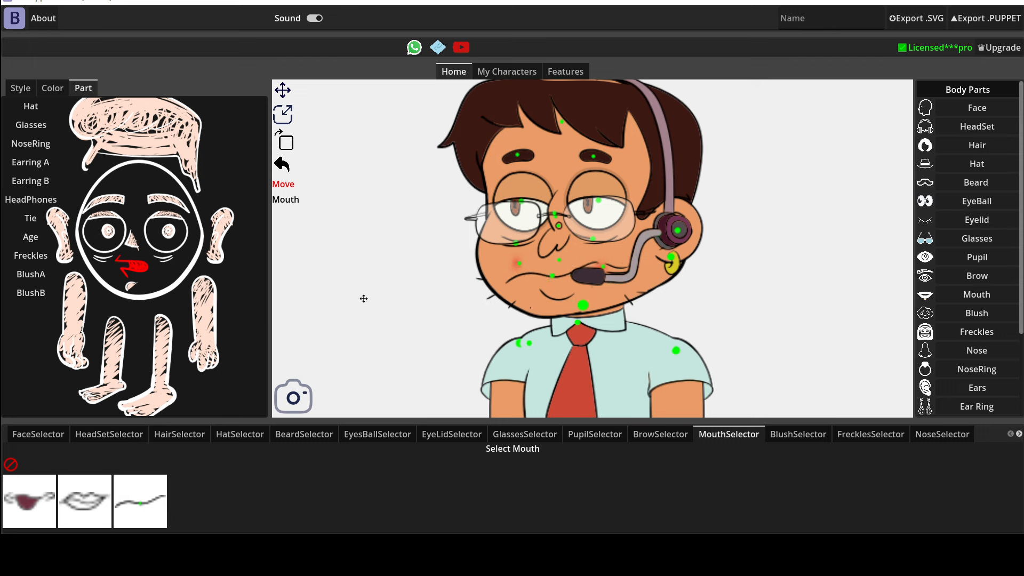
Move both eyes slightly outward from the nose, and select the BrowB eyebrow part
{"action": "left_click", "coordinate": [113, 220]}
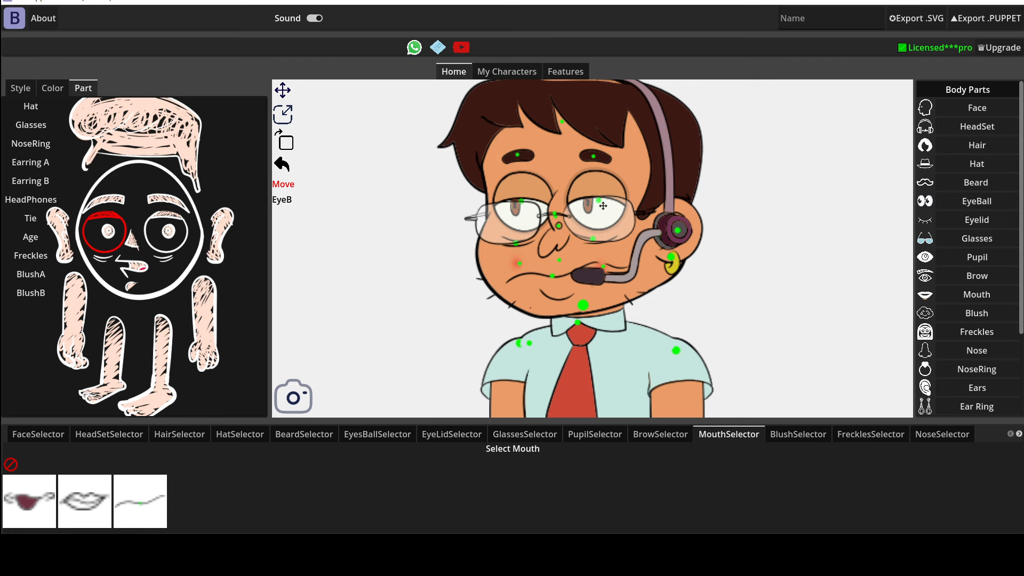
{"action": "left_click", "coordinate": [535, 201]}
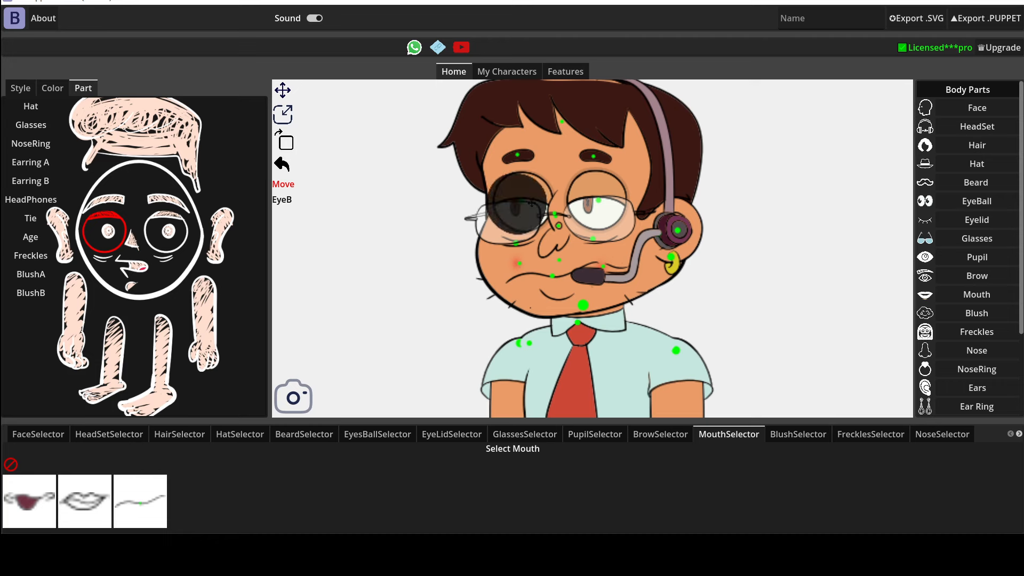
{"action": "left_click_drag", "start_coordinate": [520, 219], "coordinate": [533, 206]}
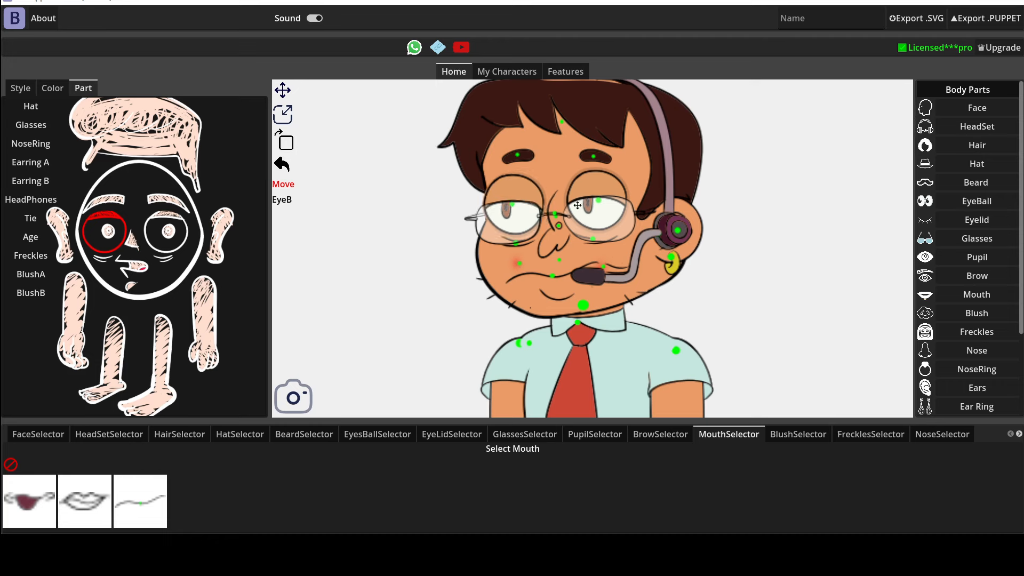
{"action": "left_click", "coordinate": [167, 221]}
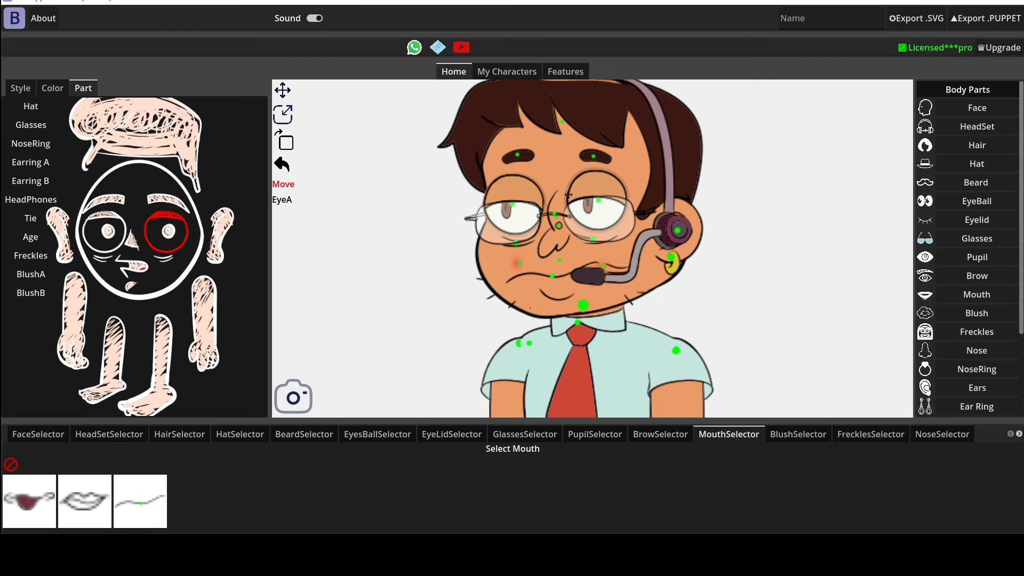
{"action": "left_click_drag", "start_coordinate": [599, 211], "coordinate": [607, 214]}
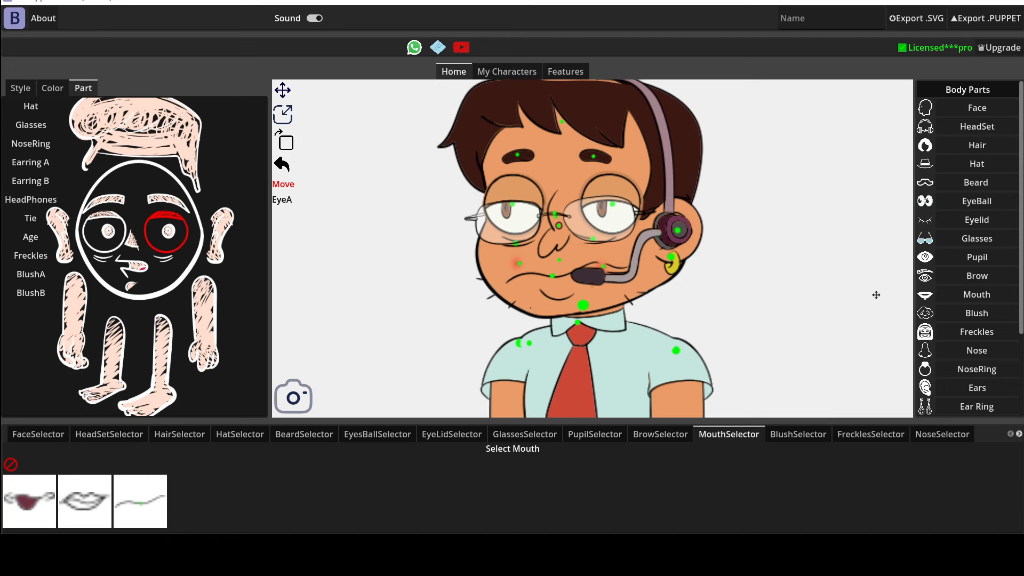
{"action": "left_click", "coordinate": [111, 204]}
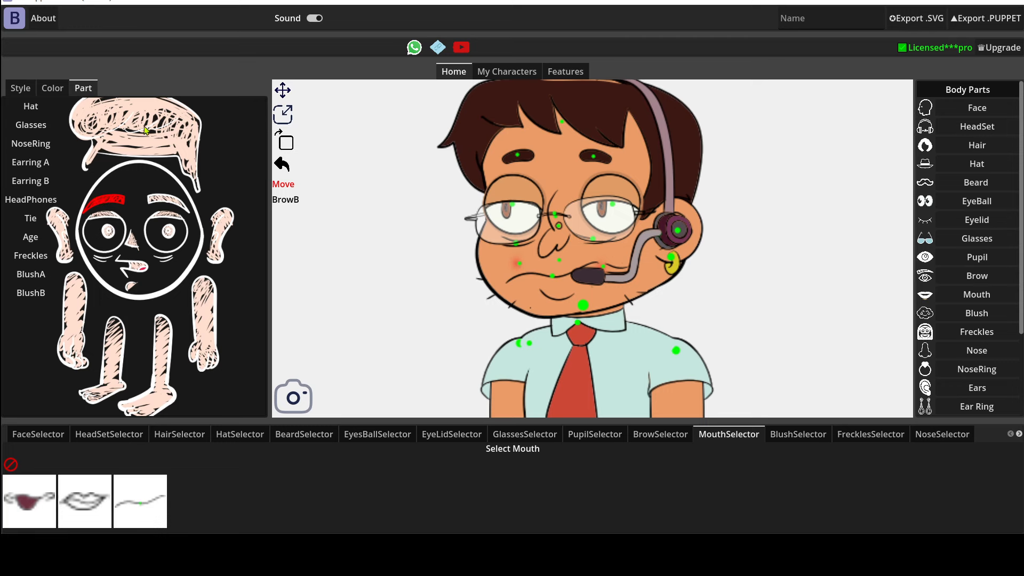
Bring up the character's color settings and change the face to the fourth, wide-jawed shape
{"action": "scroll", "coordinate": [599, 202], "scroll_direction": "down", "scroll_amount": 5}
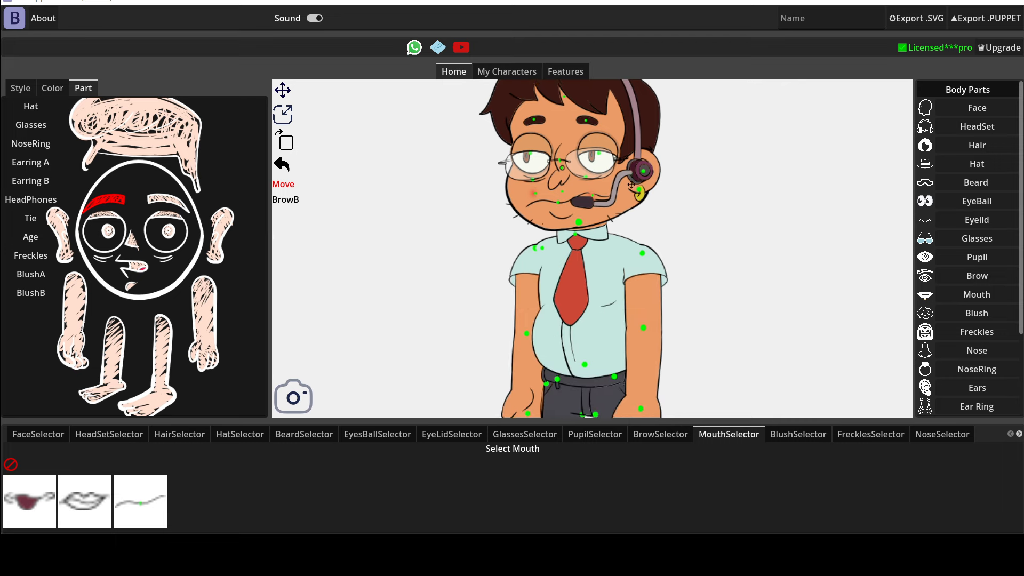
{"action": "left_click", "coordinate": [52, 89]}
{"action": "left_click", "coordinate": [17, 443]}
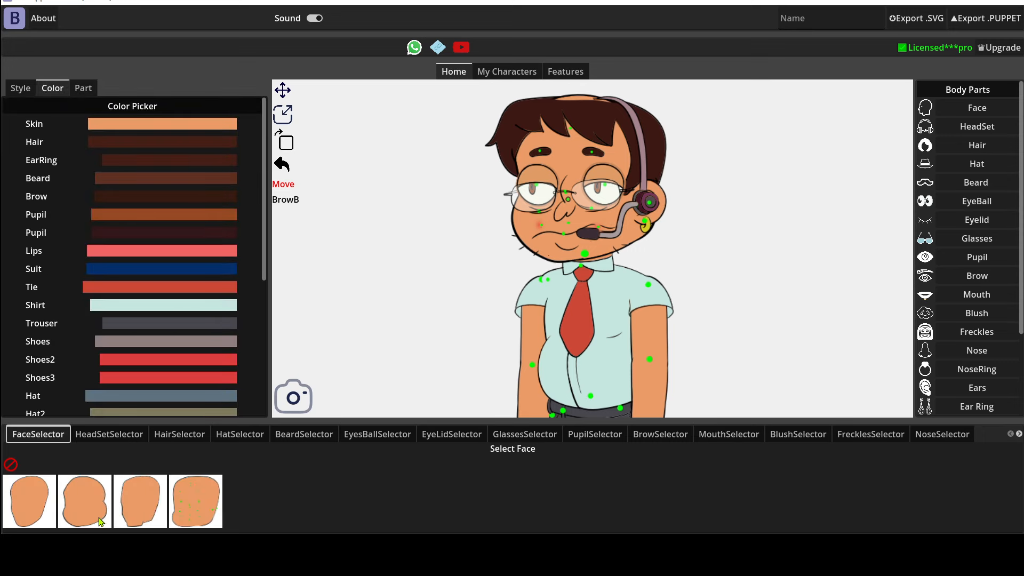
{"action": "left_click", "coordinate": [193, 501]}
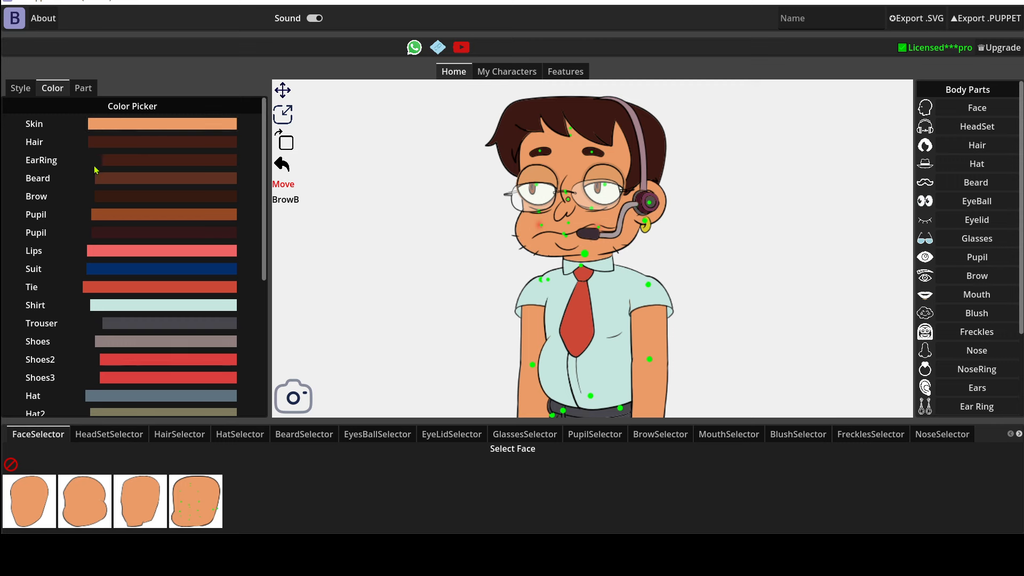
Lighten the character's skin color to the pale peach tone fbc6a3
{"action": "scroll", "coordinate": [645, 303], "scroll_direction": "down", "scroll_amount": 3}
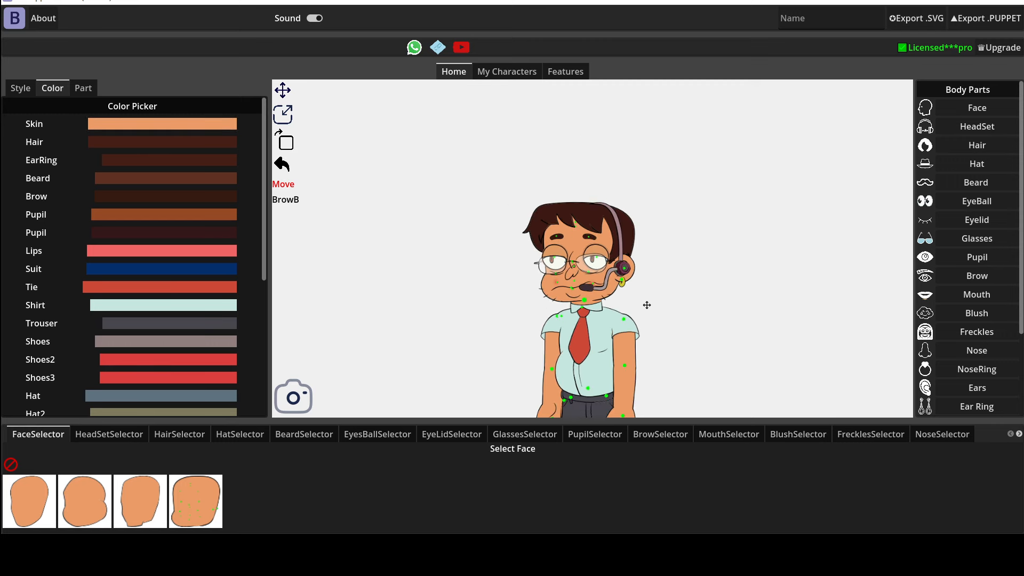
{"action": "left_click_drag", "start_coordinate": [603, 335], "coordinate": [606, 218]}
{"action": "left_click_drag", "start_coordinate": [603, 232], "coordinate": [600, 248]}
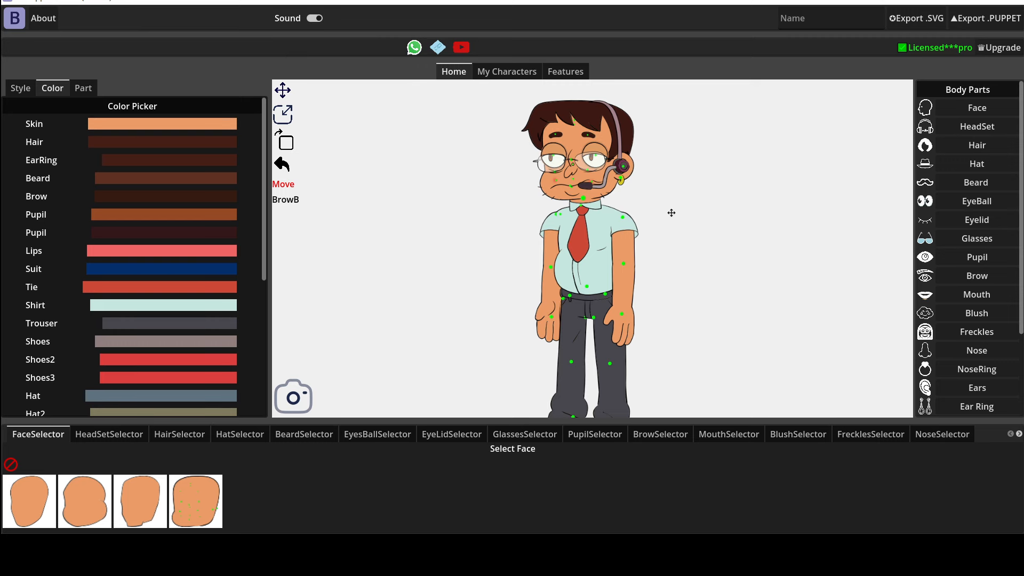
{"action": "left_click_drag", "start_coordinate": [635, 118], "coordinate": [637, 123]}
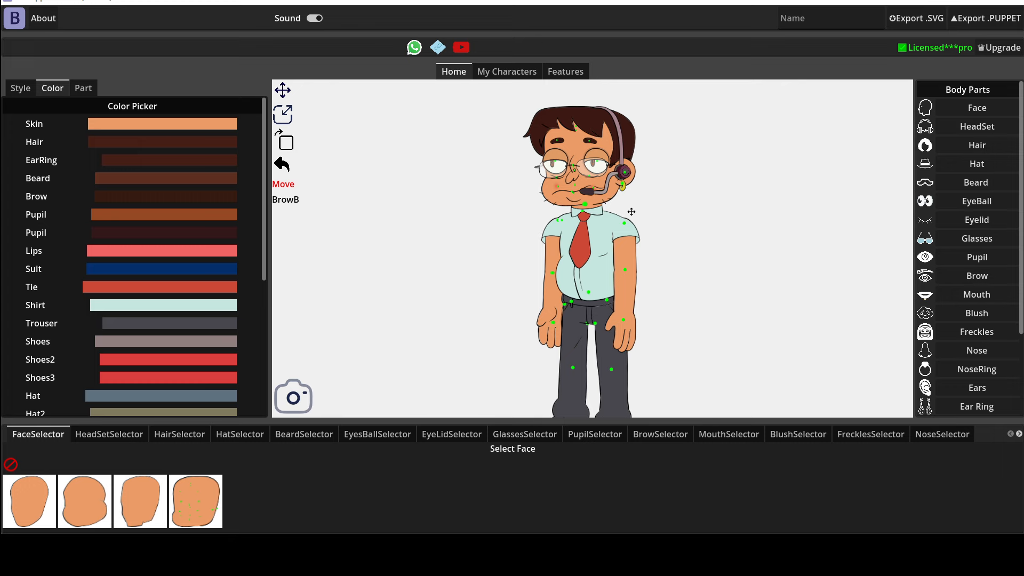
{"action": "scroll", "coordinate": [669, 206], "scroll_direction": "up", "scroll_amount": 2}
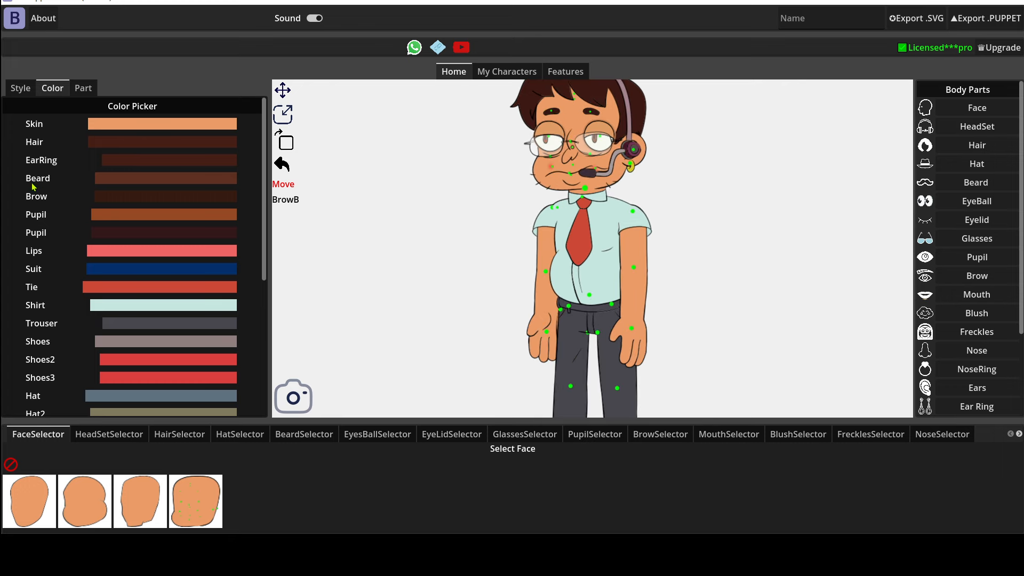
{"action": "left_click", "coordinate": [104, 124]}
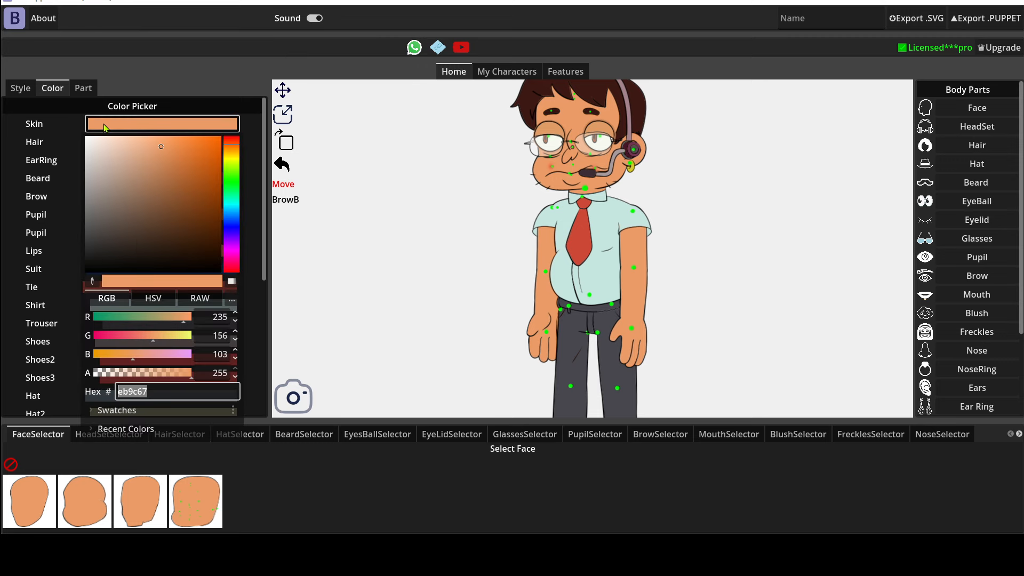
{"action": "left_click", "coordinate": [145, 146]}
{"action": "left_click_drag", "start_coordinate": [139, 140], "coordinate": [133, 137]}
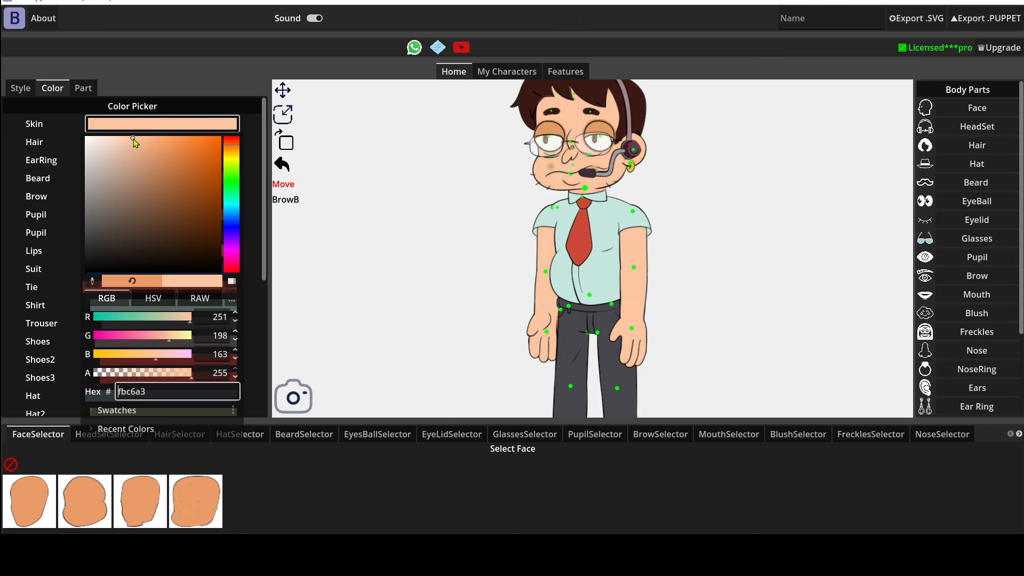
Darken the character's skin to the brown tone 7a3b11 and close the color picker
{"action": "left_click", "coordinate": [217, 231]}
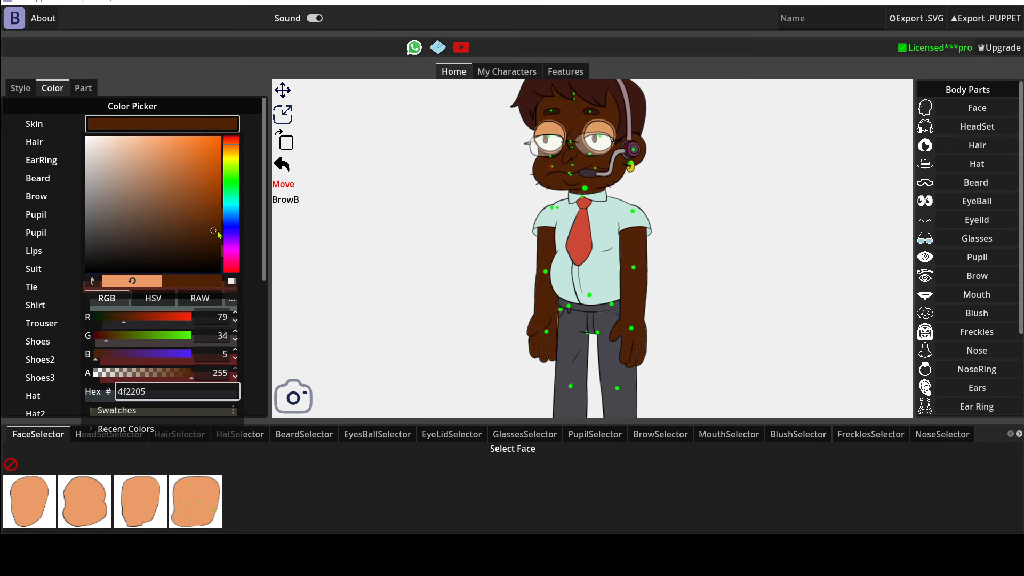
{"action": "left_click", "coordinate": [207, 213]}
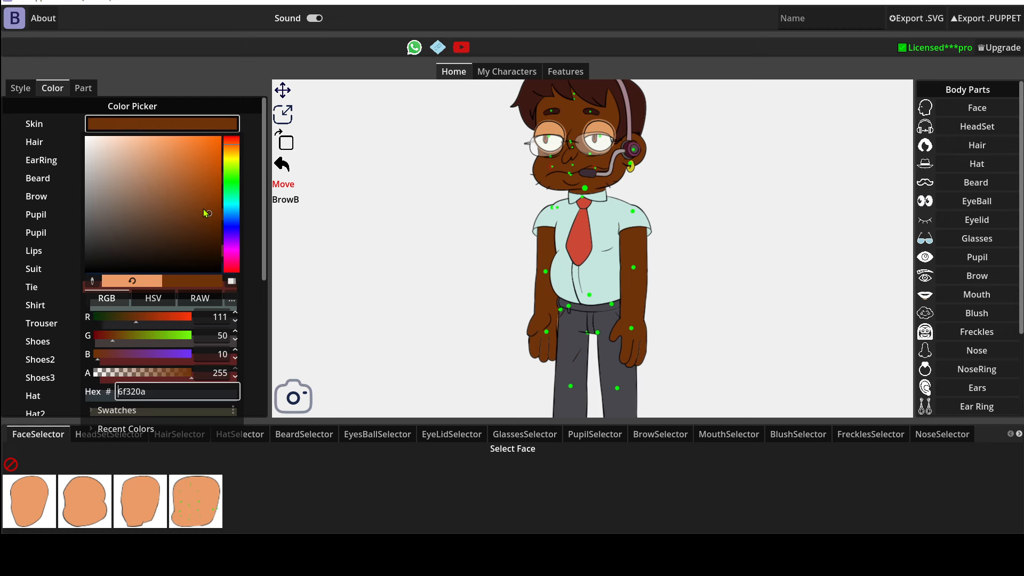
{"action": "left_click", "coordinate": [203, 208]}
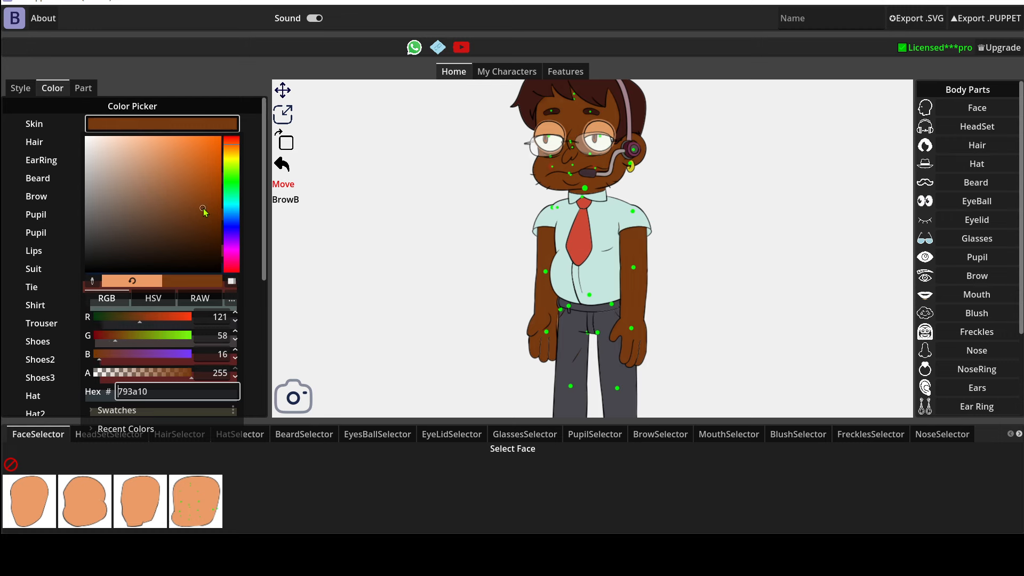
{"action": "left_click", "coordinate": [701, 46]}
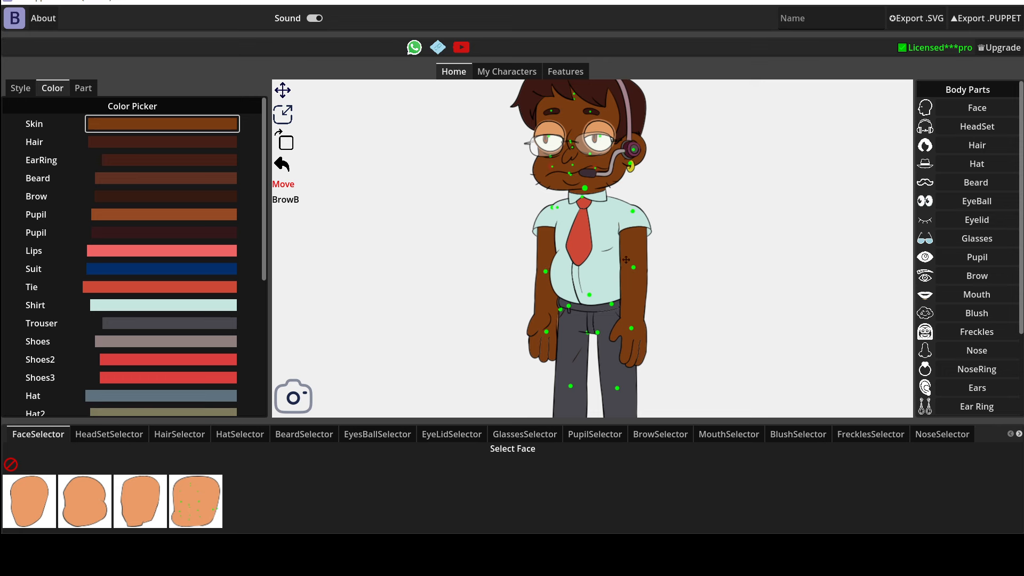
Change the character's hair color to the bright yellow e9ca20 and close the color picker
{"action": "left_click", "coordinate": [124, 145]}
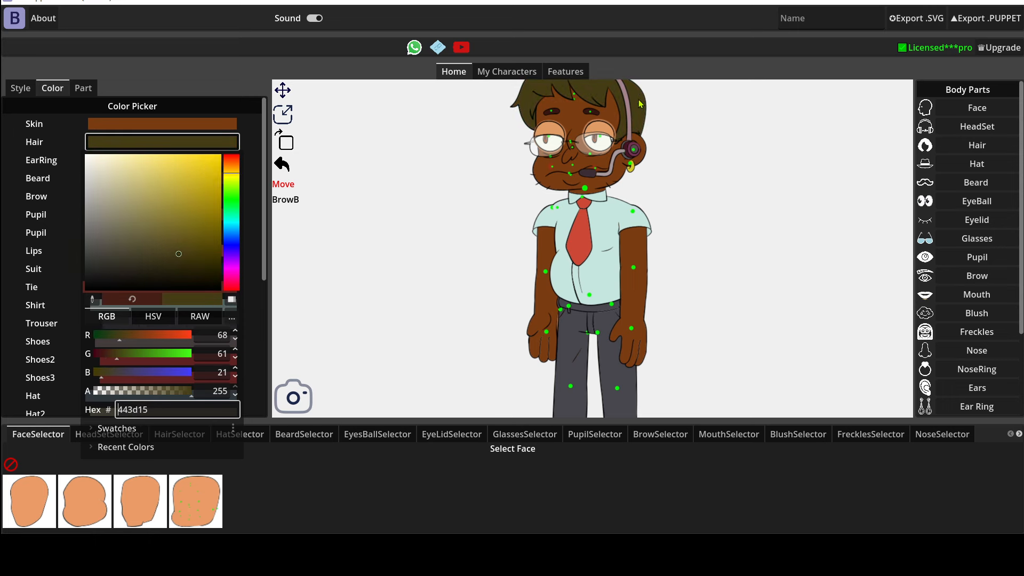
{"action": "left_click", "coordinate": [202, 166]}
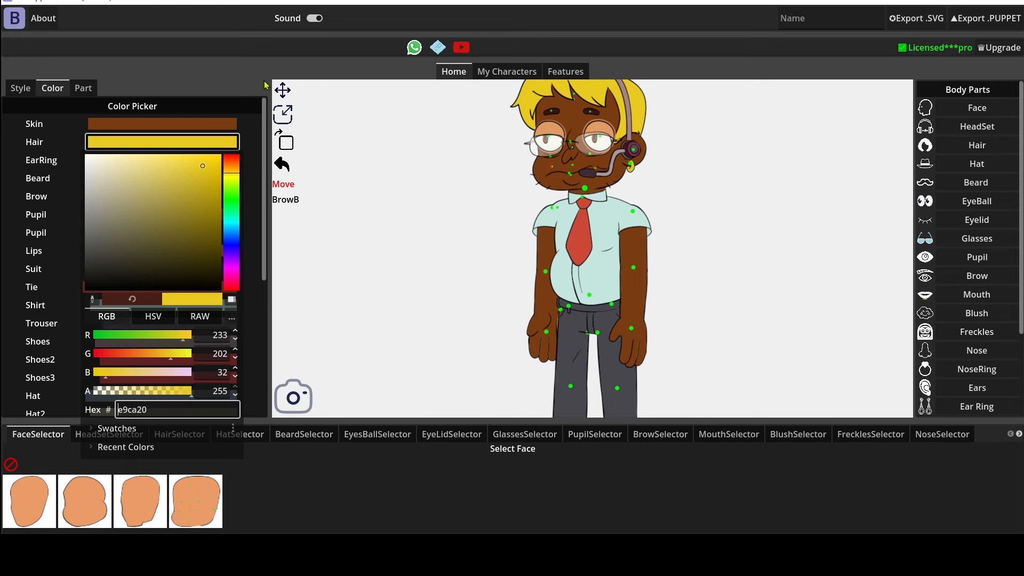
{"action": "left_click", "coordinate": [262, 67]}
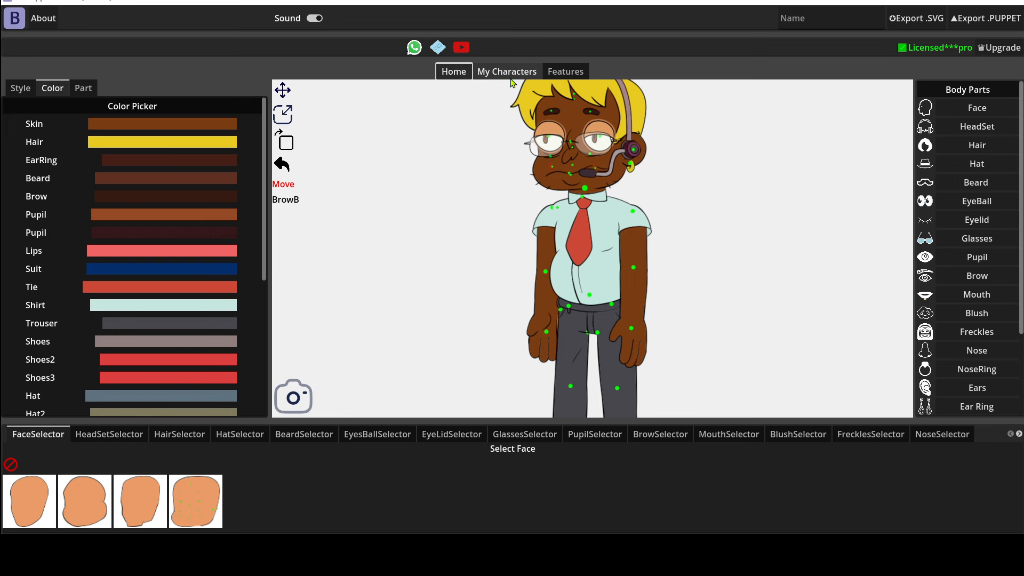
Name the character "jamie", bring up the SVG export save dialog and cancel it without saving
{"action": "left_click", "coordinate": [846, 20]}
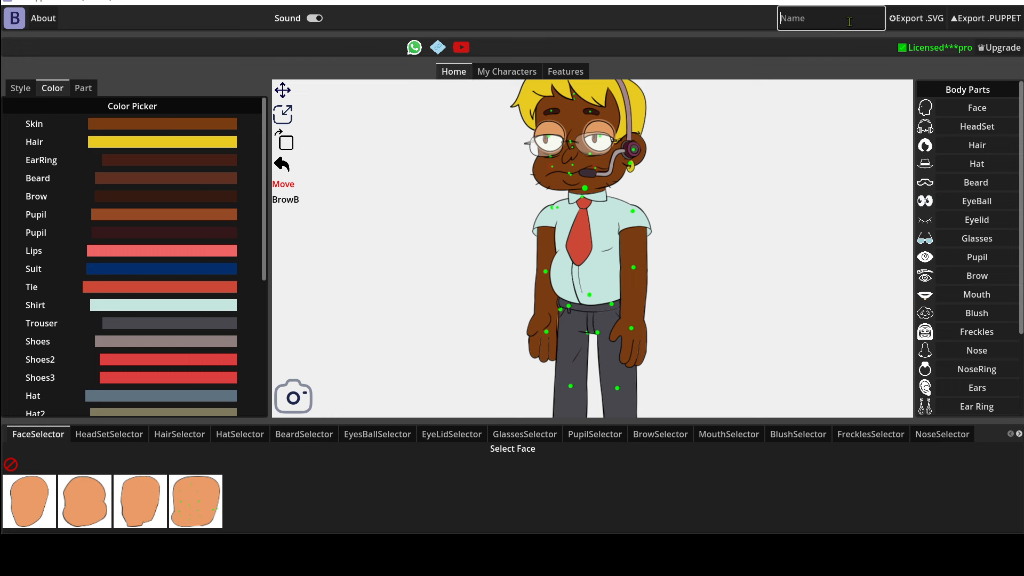
{"action": "type", "text": "jamie"}
{"action": "left_click", "coordinate": [917, 26]}
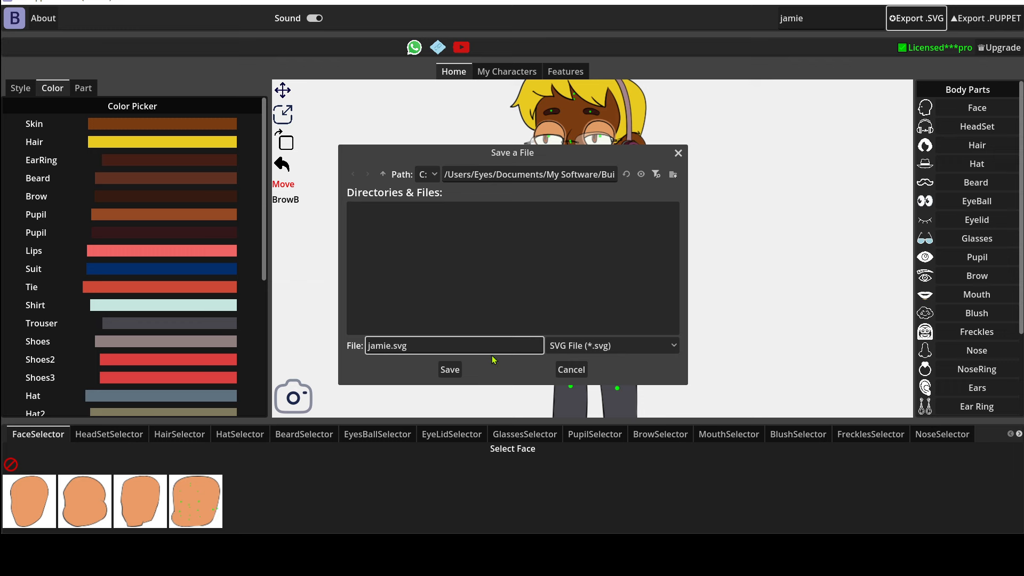
{"action": "left_click", "coordinate": [572, 371]}
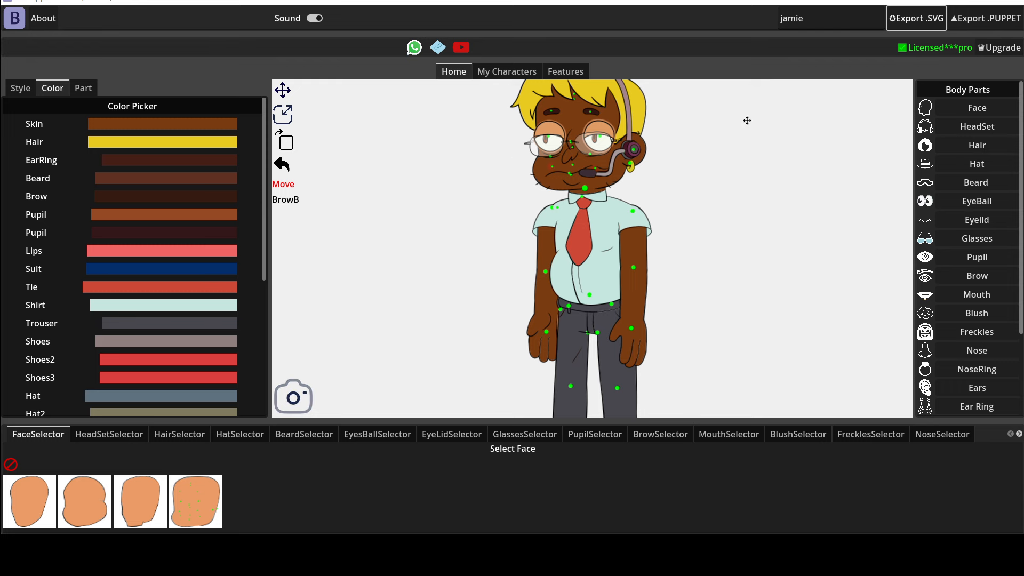
Take a snapshot of the recolored character on the canvas
{"action": "left_click", "coordinate": [301, 393]}
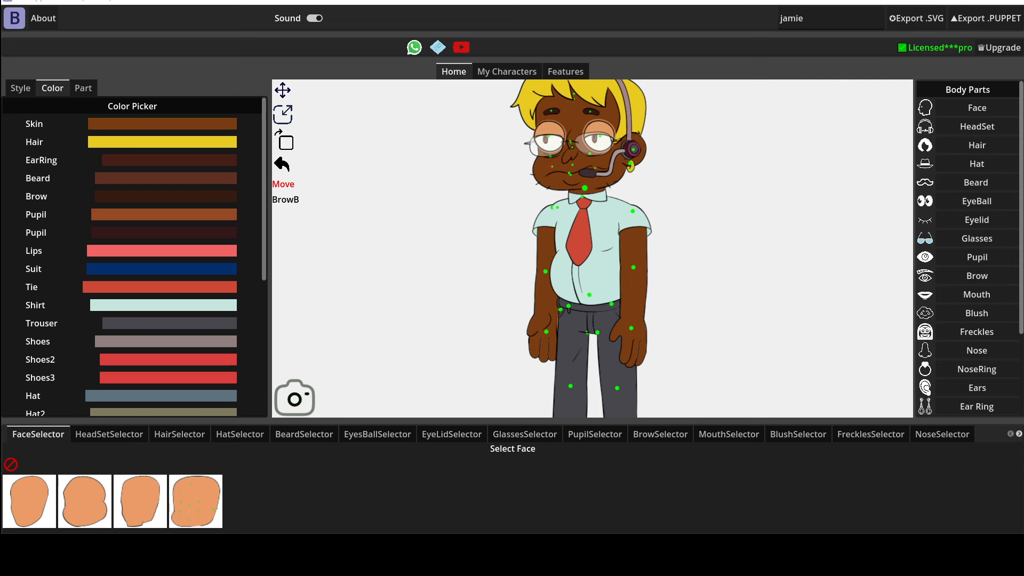